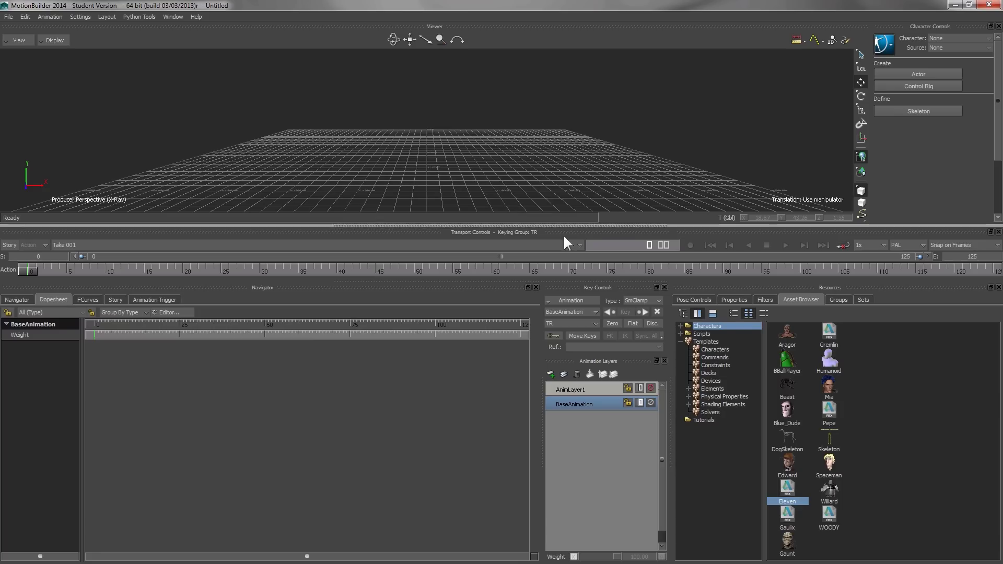
Load Eleven from the Asset Browser with No Animation and zoom in on the character.
left_click_drag(789, 497, 410, 156)
mouse_move(429, 151)
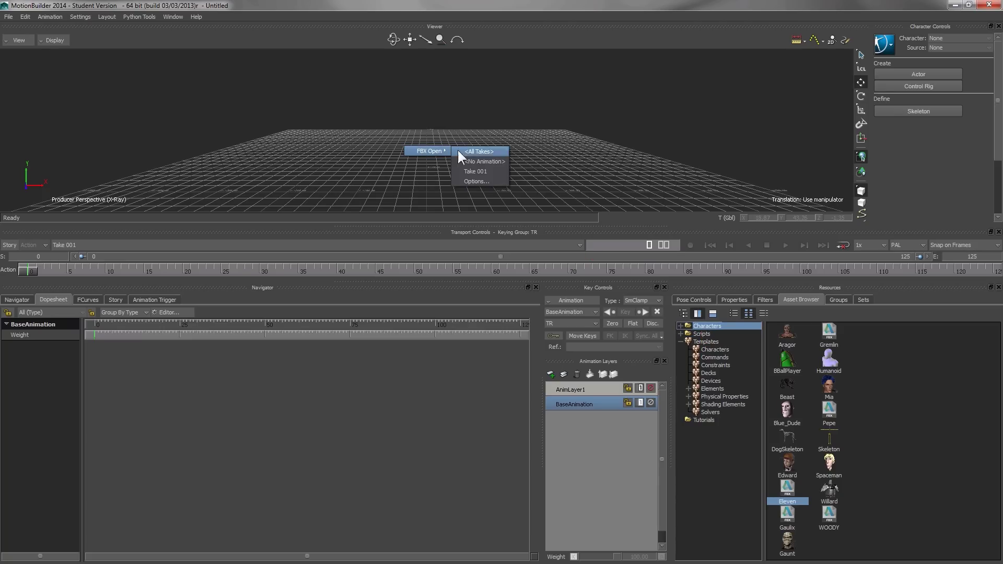
left_click(485, 162)
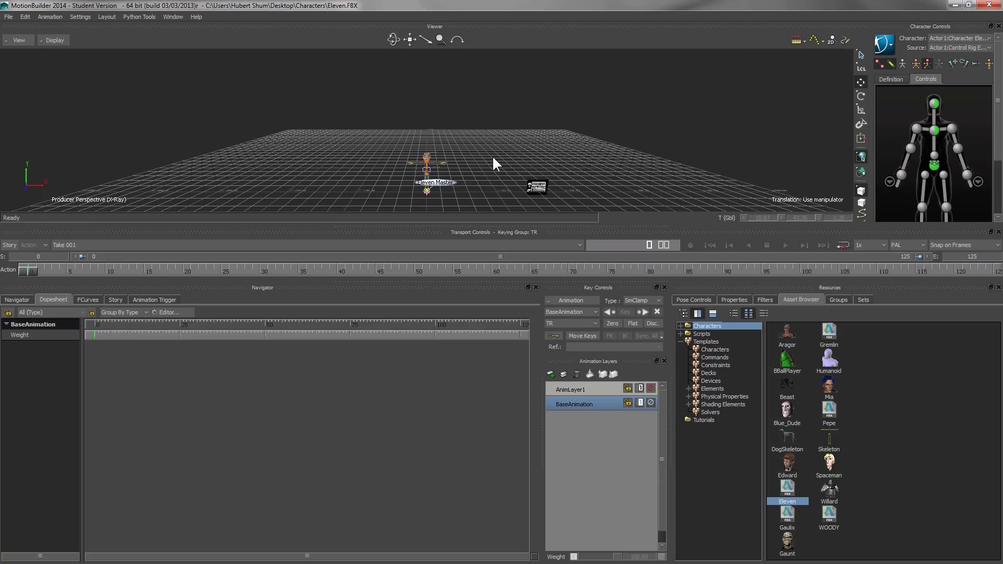
scroll(486, 132, "up", 5)
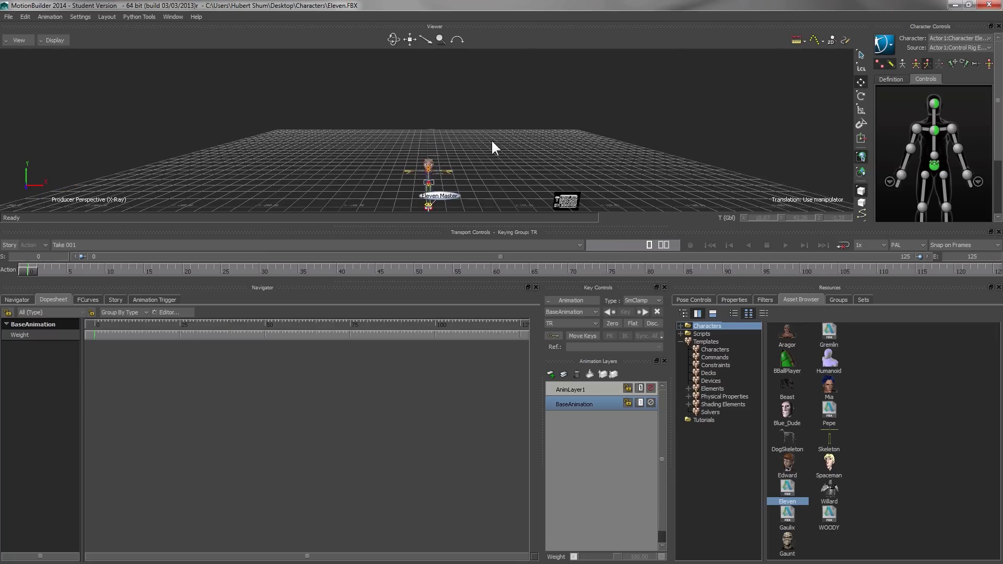
left_click_drag(410, 39, 414, 49)
scroll(376, 156, "up", 3)
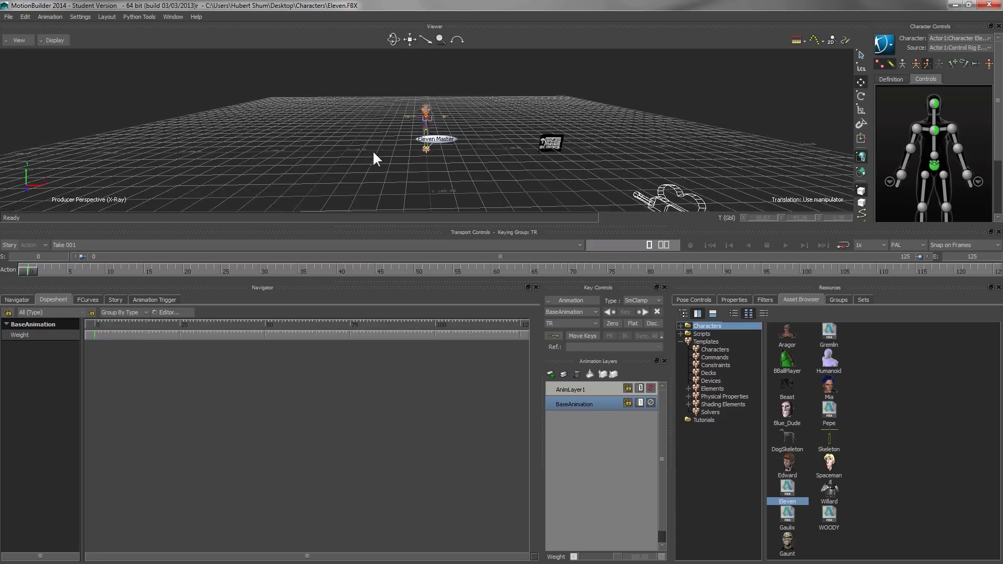
scroll(385, 185, "up", 5)
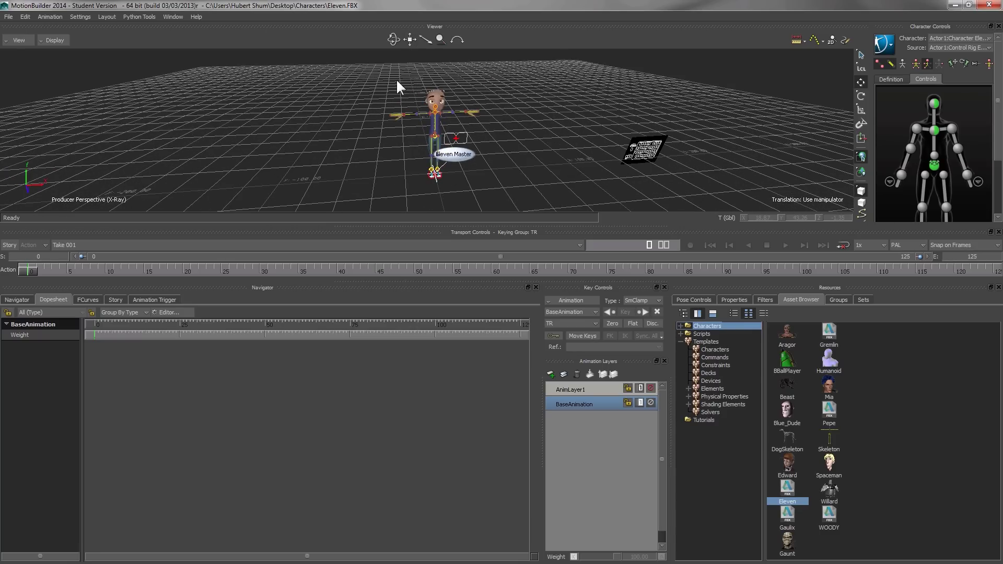
Pick Actor 1:Character Eleven in Character Controls and apply Reset All to its character settings.
left_click(26, 301)
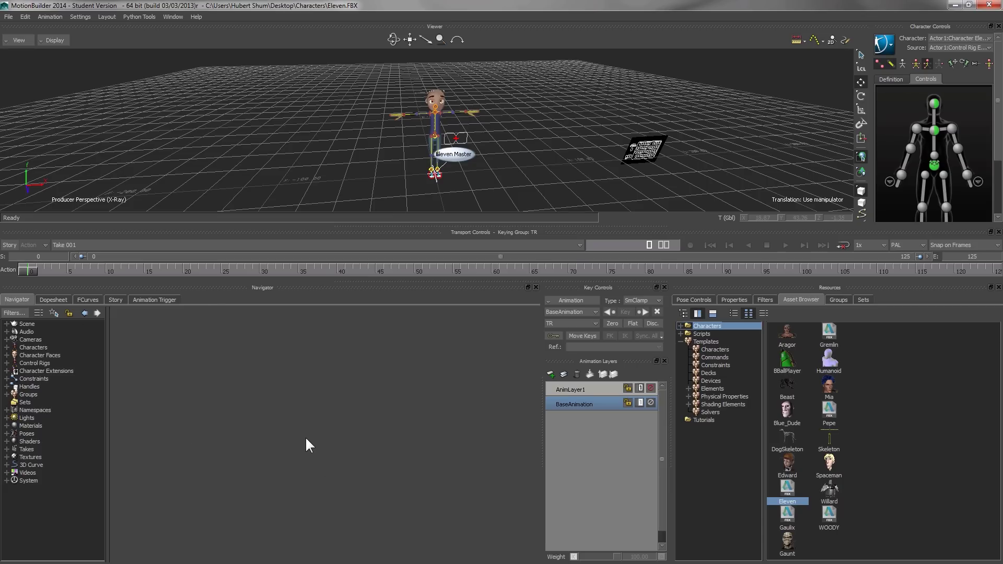
left_click(968, 38)
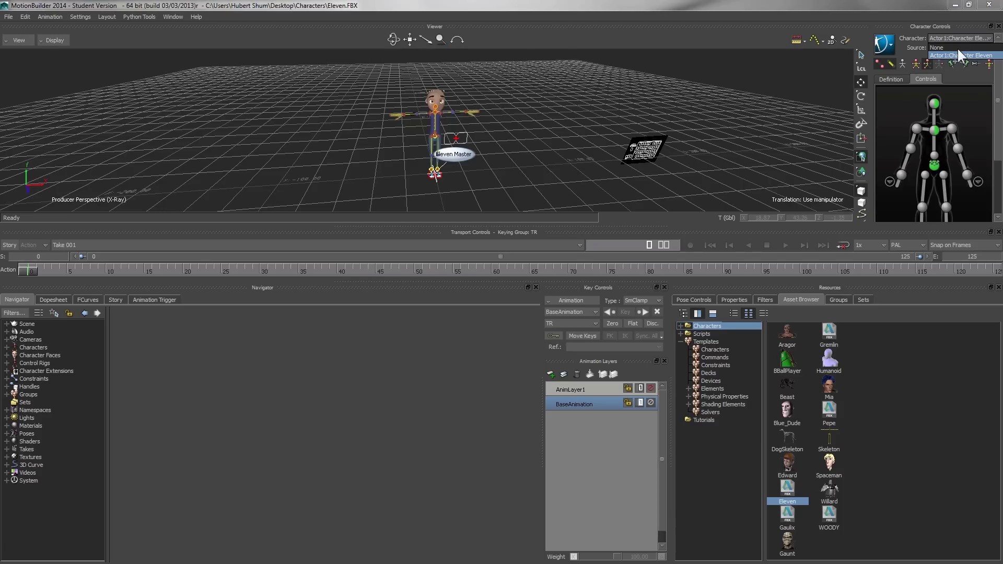
left_click(950, 39)
left_click(950, 40)
left_click(944, 56)
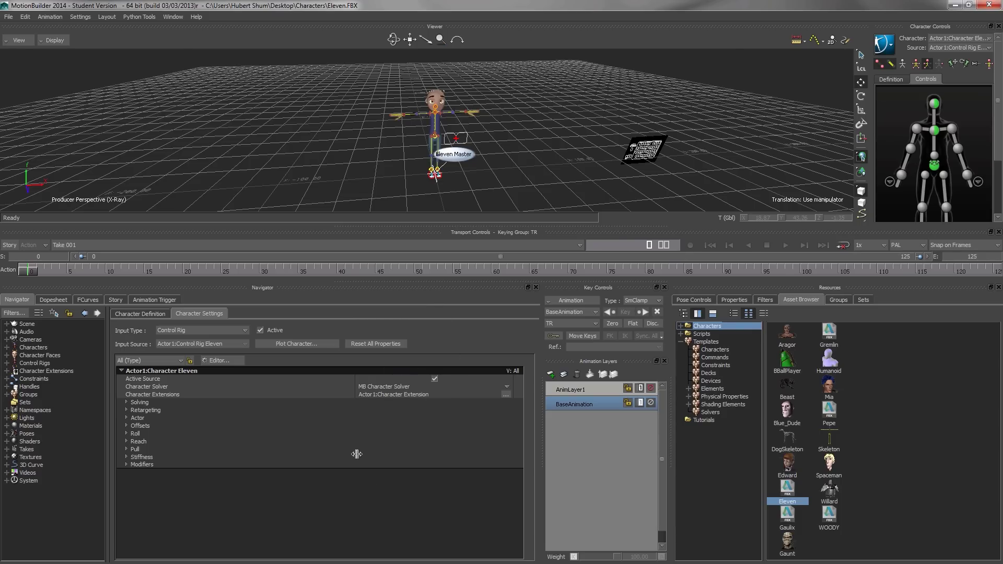
left_click(375, 343)
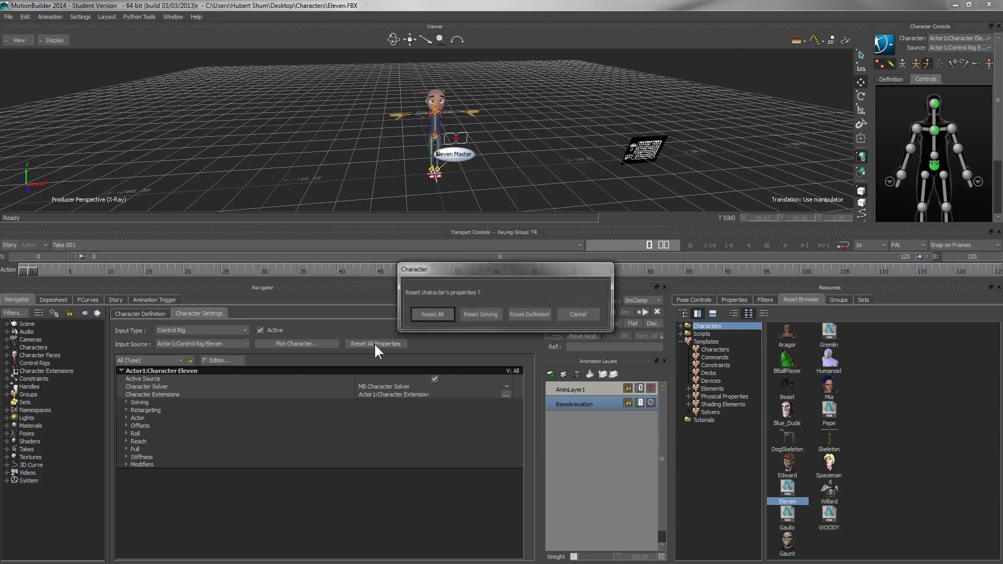
left_click(432, 314)
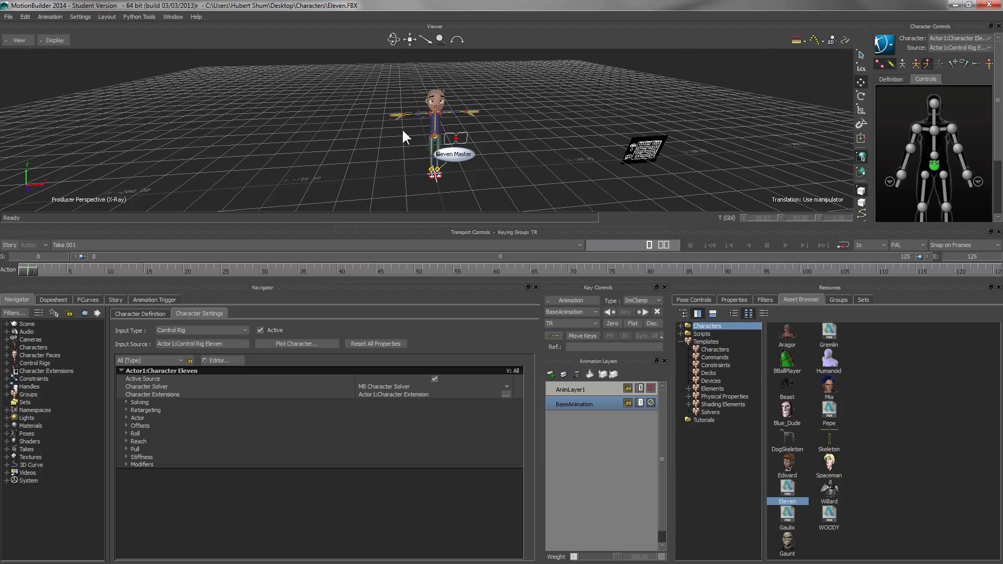
In the Dopesheet, key the selected right wrist effector at frame 0.
left_click(54, 300)
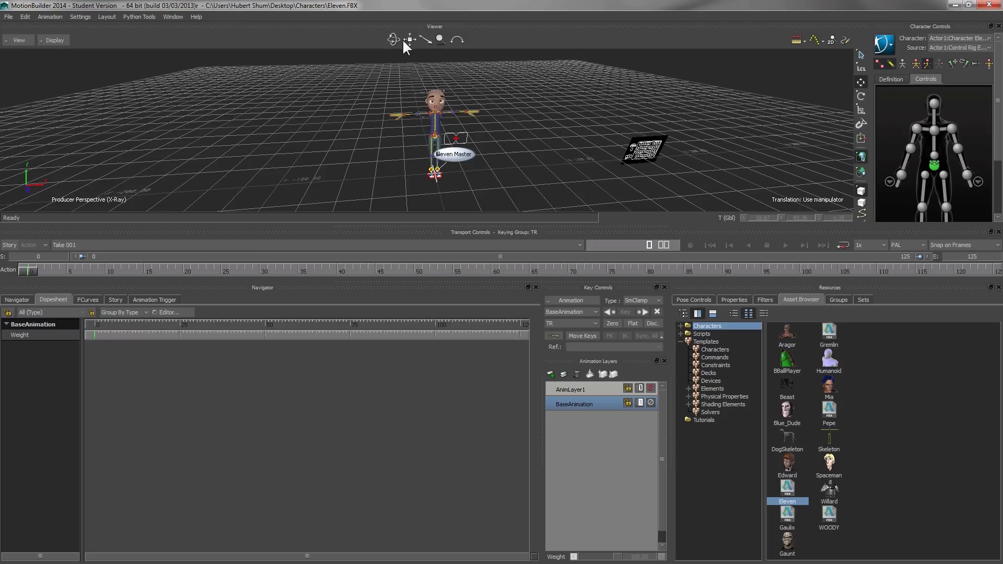
left_click_drag(405, 45, 394, 88)
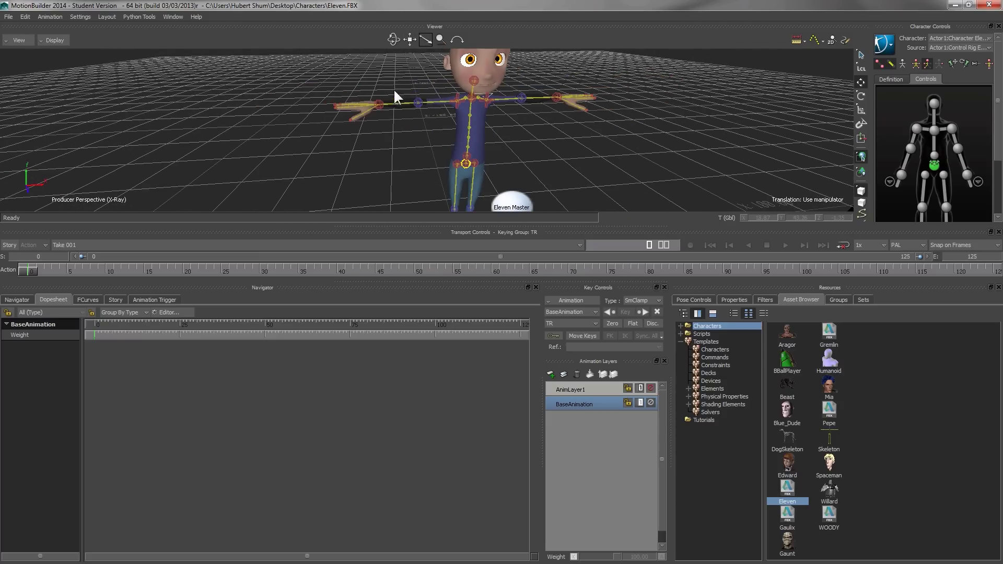
left_click(377, 103)
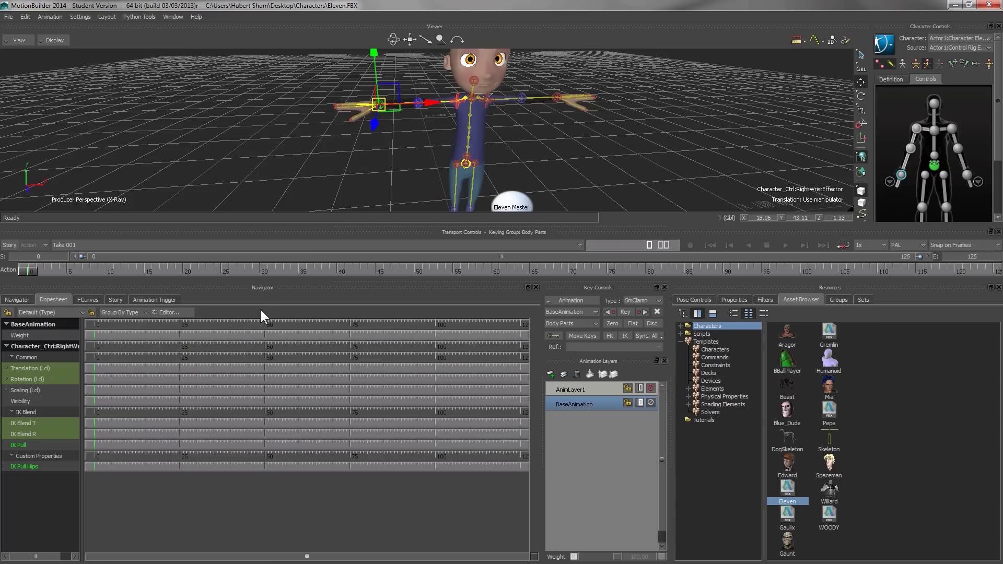
right_click(93, 368)
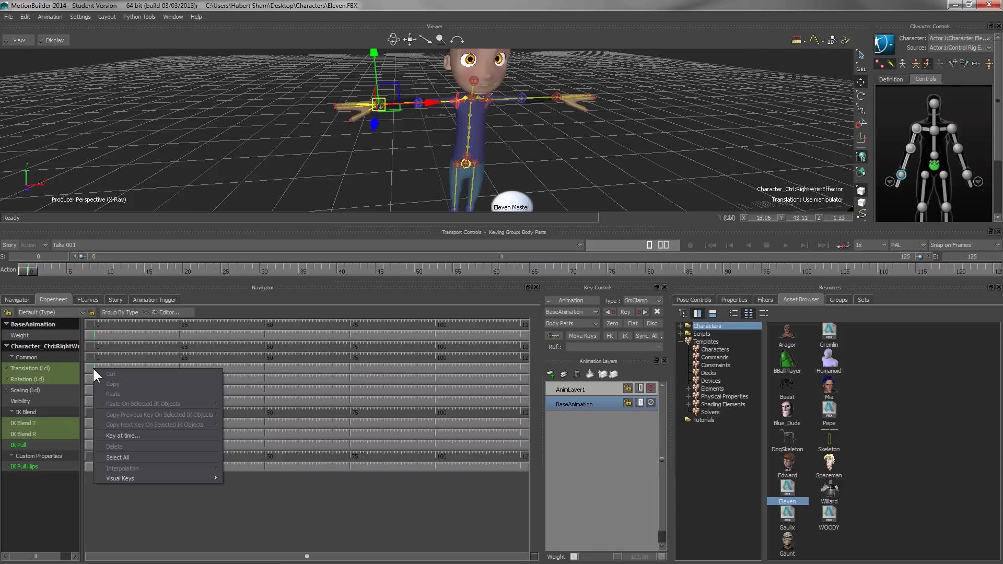
left_click(134, 436)
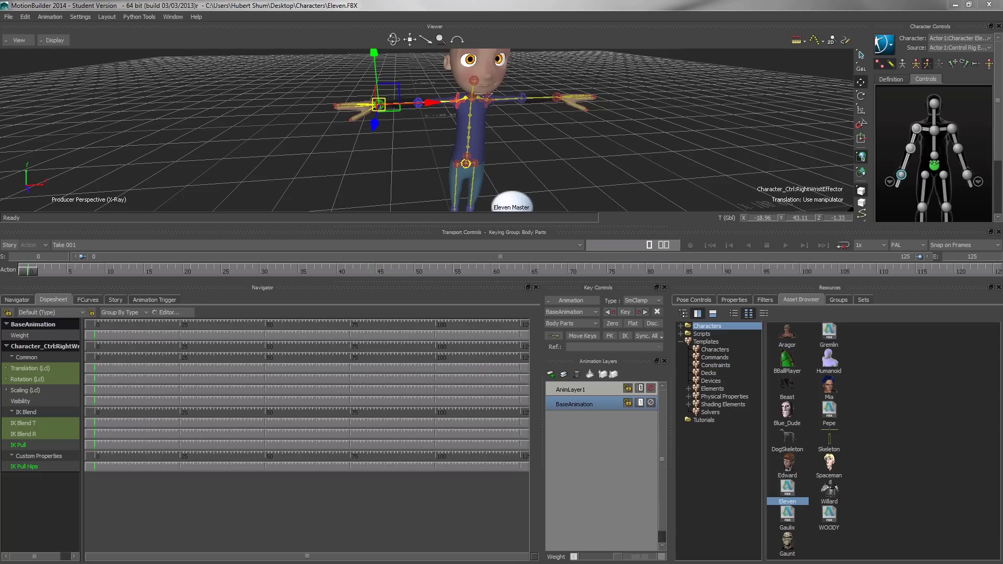
left_click_drag(668, 287, 358, 281)
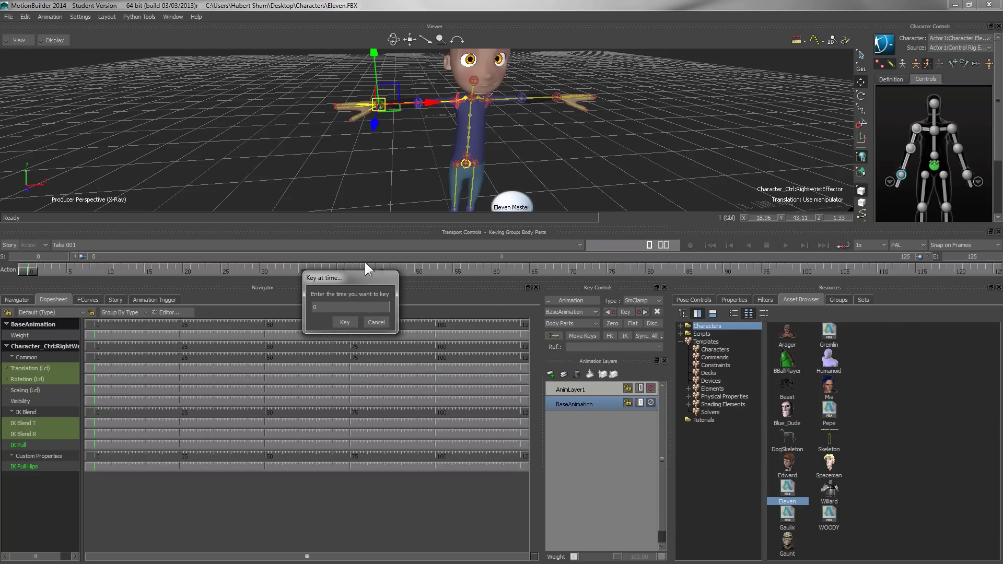
left_click(346, 321)
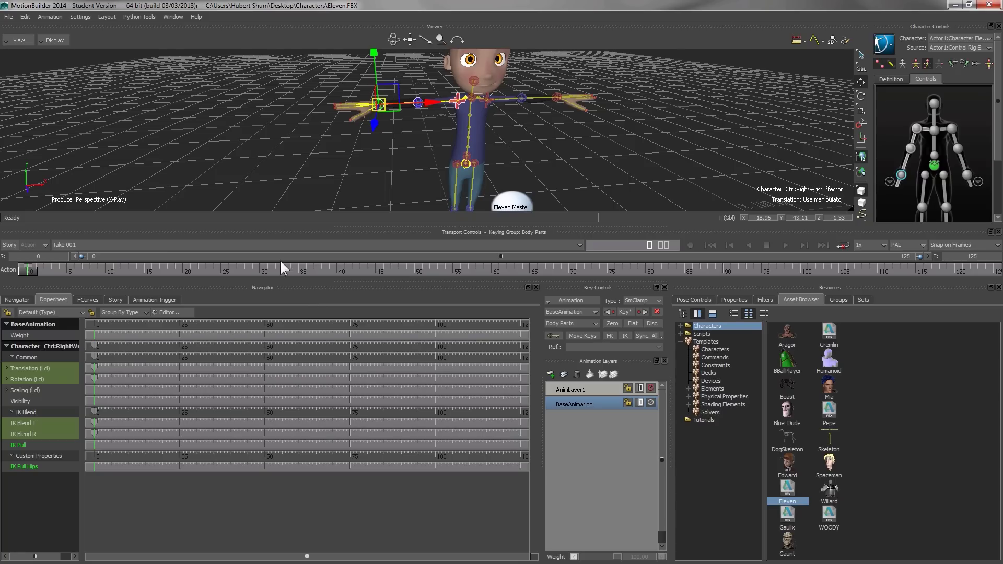
Move the right wrist effector so the right hand hangs down beside the body.
left_click_drag(26, 269, 226, 290)
left_click_drag(293, 166, 312, 175, "ctrl+shift")
mouse_move(485, 167)
left_mouse_down()
mouse_move(482, 183)
mouse_move(496, 193)
mouse_move(484, 177)
left_mouse_up()
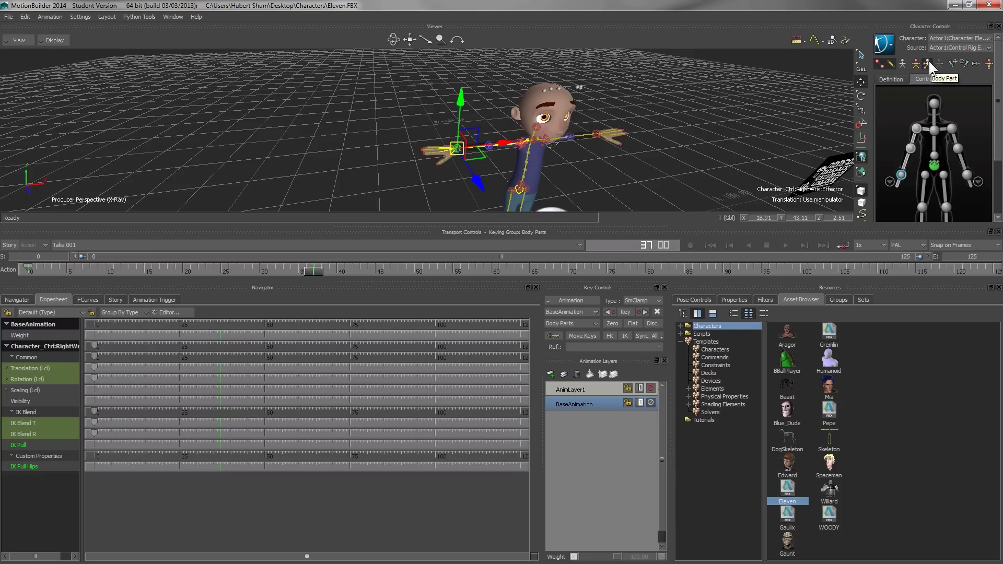
left_click_drag(467, 159, 557, 214)
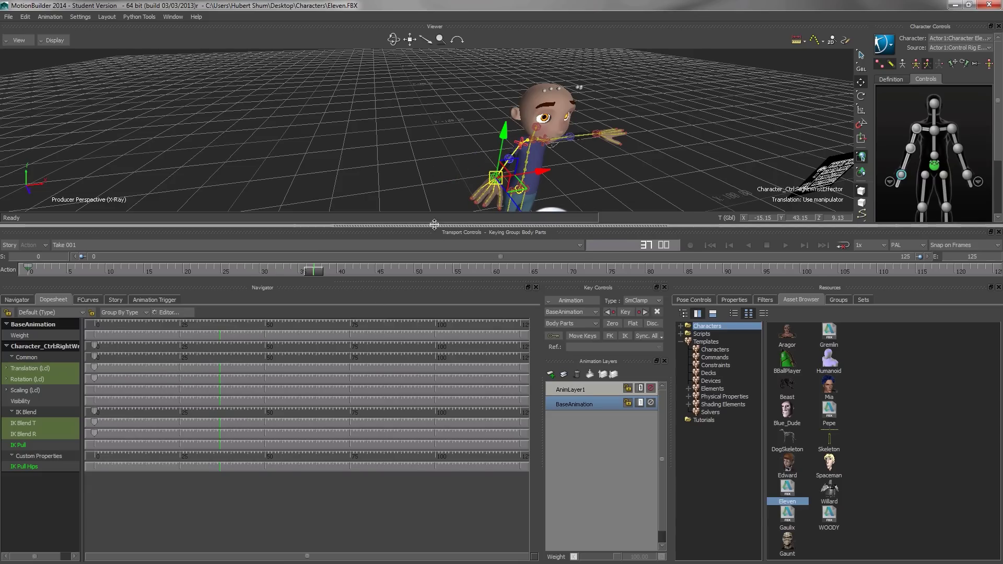
left_click_drag(434, 224, 435, 254)
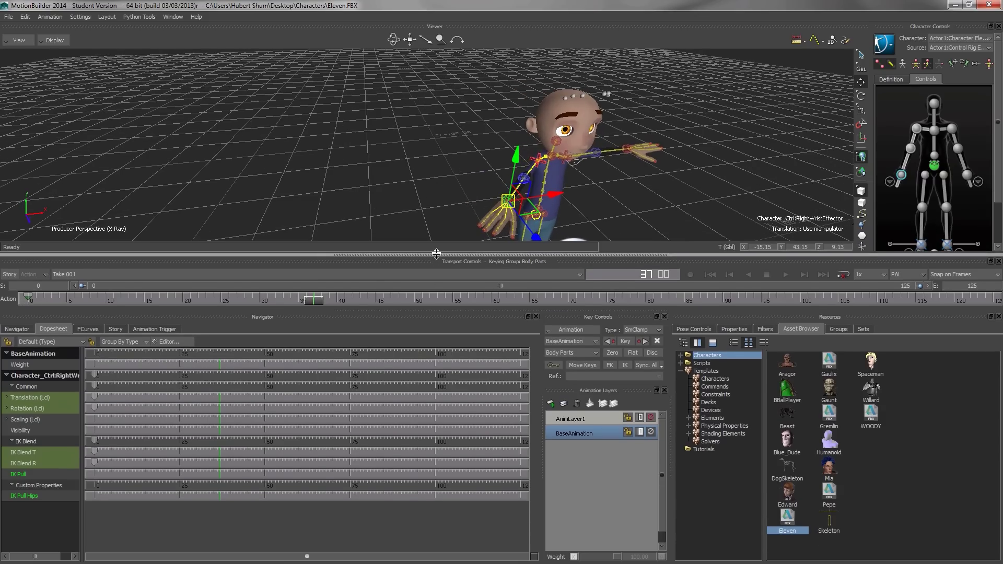
Key the lowered right wrist pose at frame 37 and scrub back to check the arm.
right_click(220, 366)
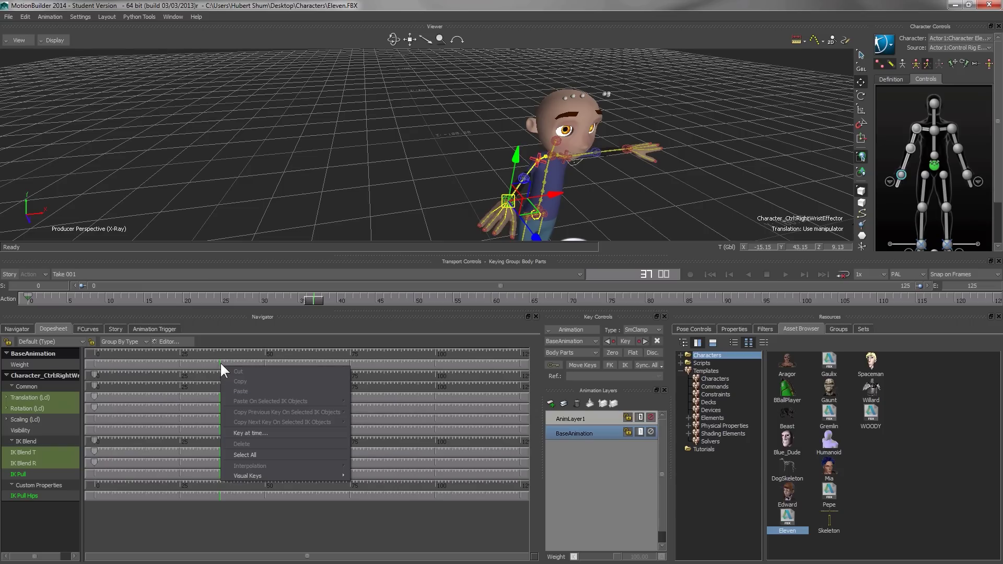
left_click(268, 434)
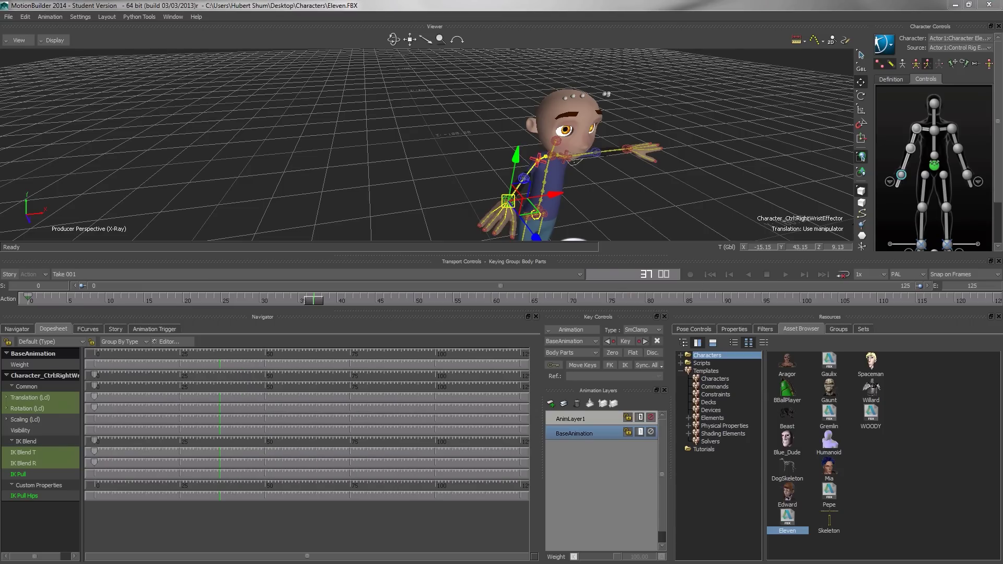
left_click(411, 362)
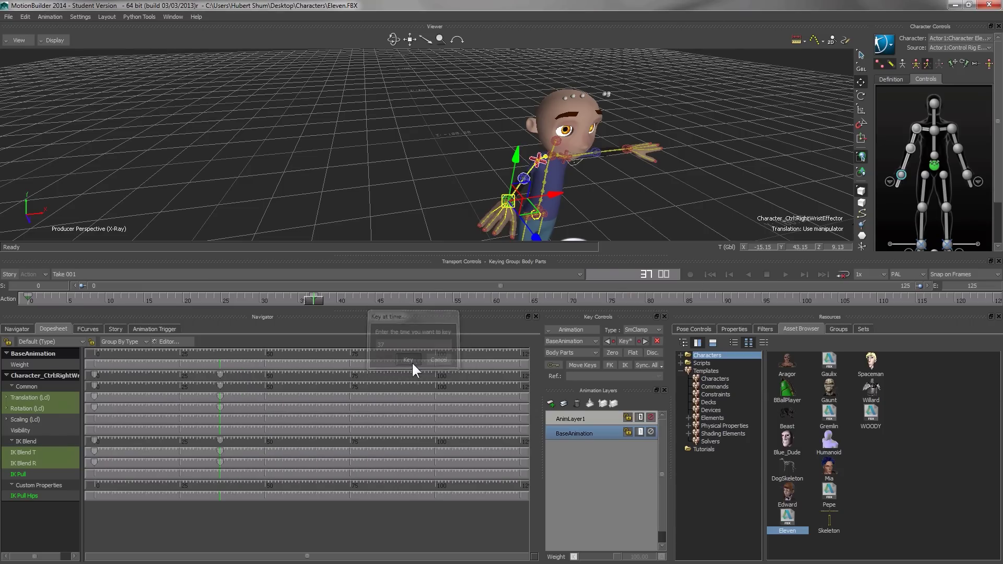
mouse_move(316, 299)
left_mouse_down()
mouse_move(35, 278)
mouse_move(99, 300)
mouse_move(311, 292)
mouse_move(67, 286)
mouse_move(162, 299)
mouse_move(315, 296)
mouse_move(73, 297)
mouse_move(331, 310)
mouse_move(85, 300)
mouse_move(176, 296)
mouse_move(306, 308)
mouse_move(15, 309)
mouse_move(290, 315)
mouse_move(33, 283)
left_mouse_up()
Select the right hip effector and key the right leg's pose at frame 17.
left_click_drag(611, 196, 616, 165, "shift")
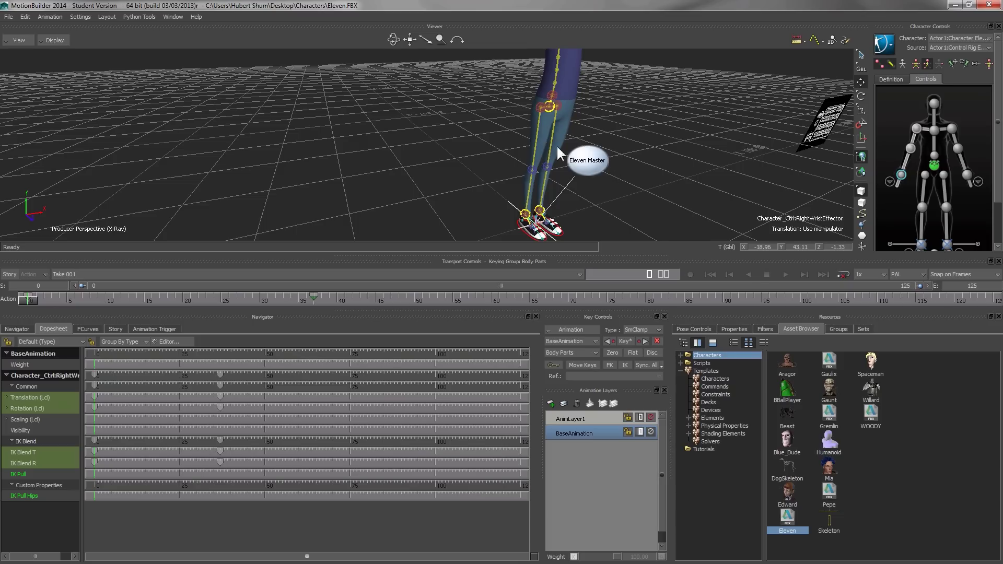
left_click(539, 109)
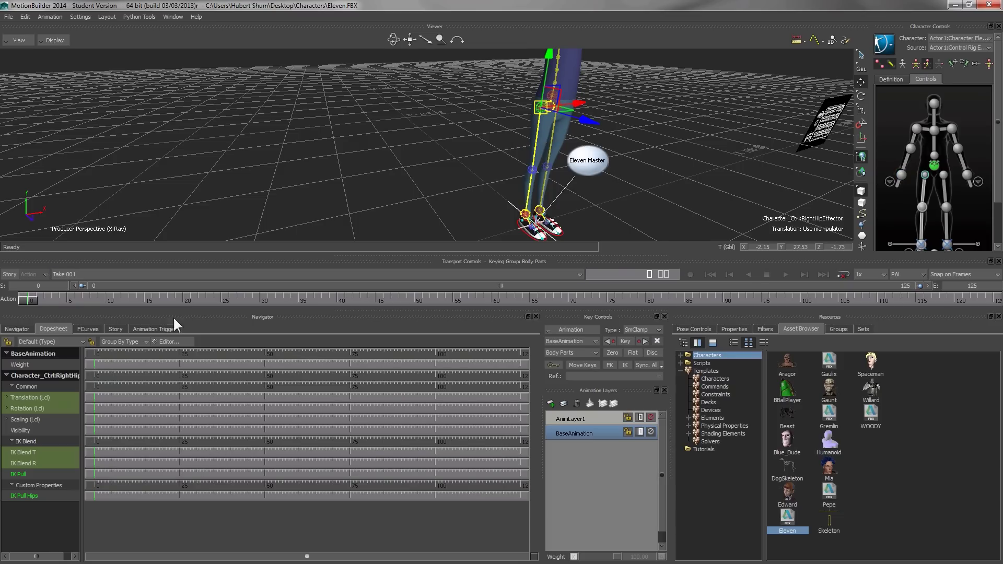
left_click_drag(38, 301, 156, 296)
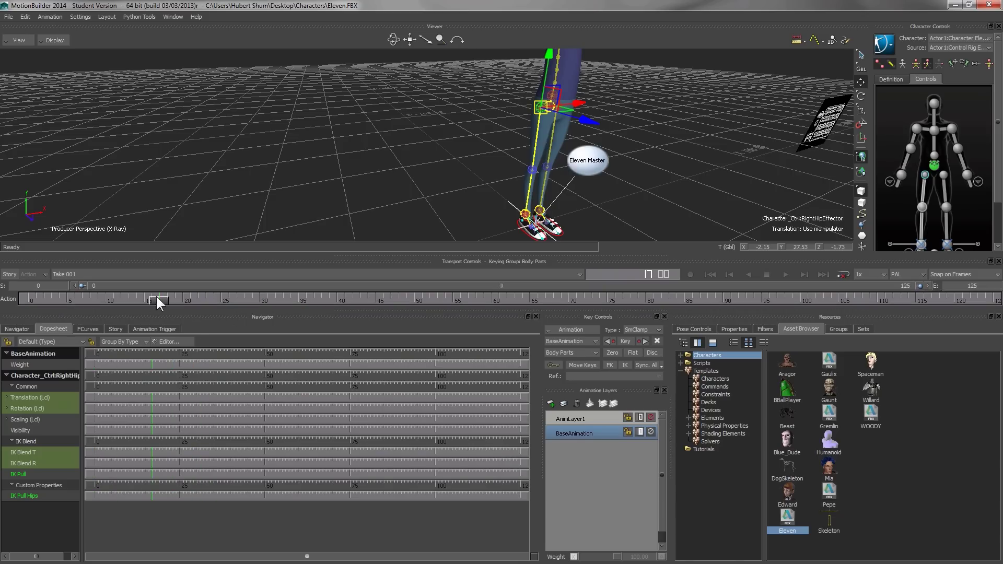
right_click(151, 362)
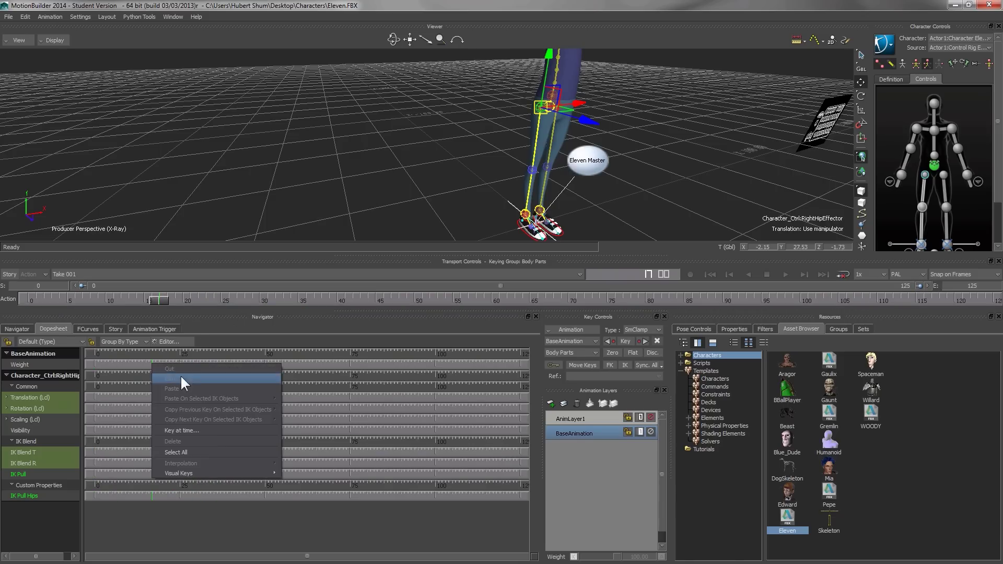
left_click(214, 429)
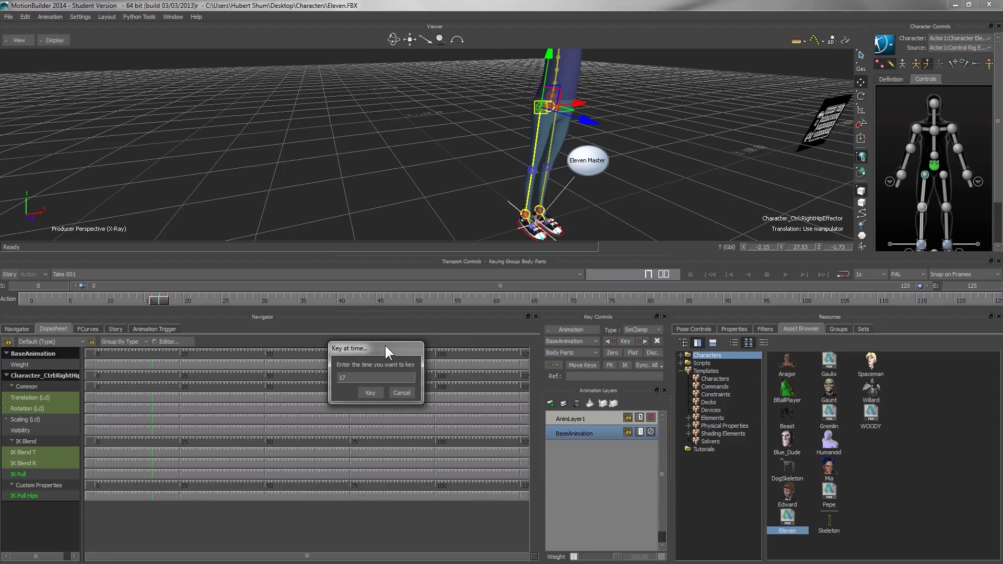
left_click(370, 391)
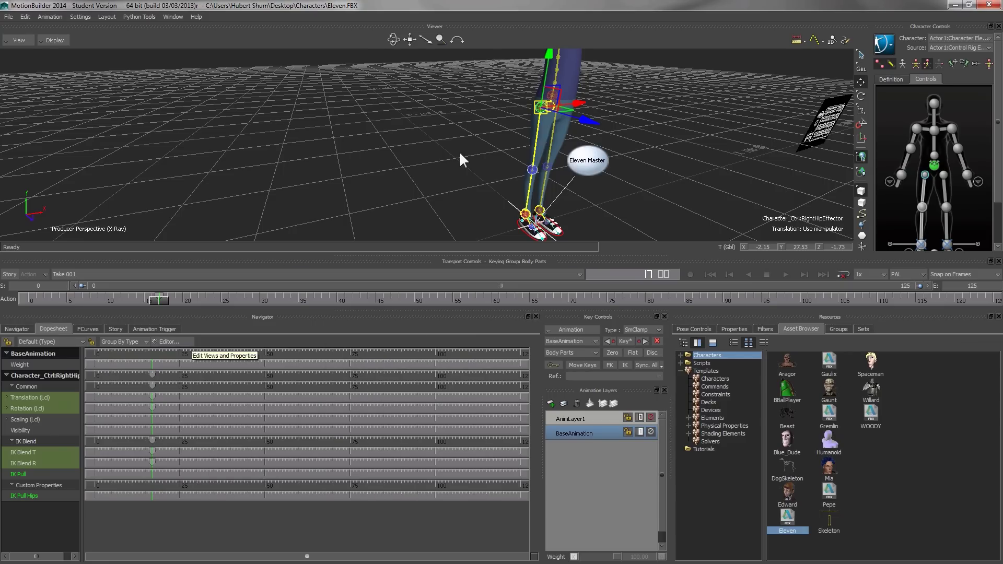
Move the current time to frame 39 and reselect the right hip effector.
left_click_drag(154, 306, 194, 305)
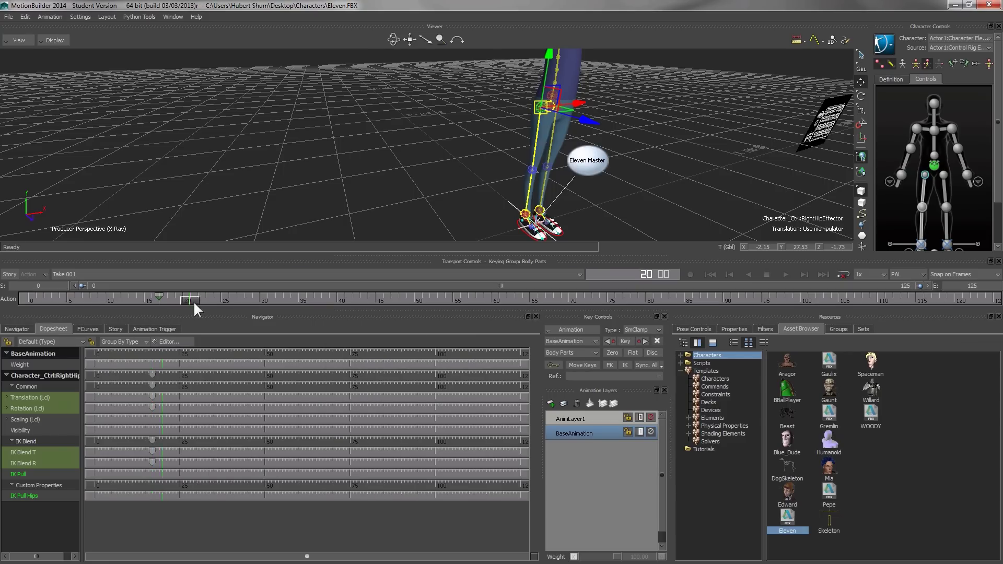
left_click_drag(303, 303, 332, 300)
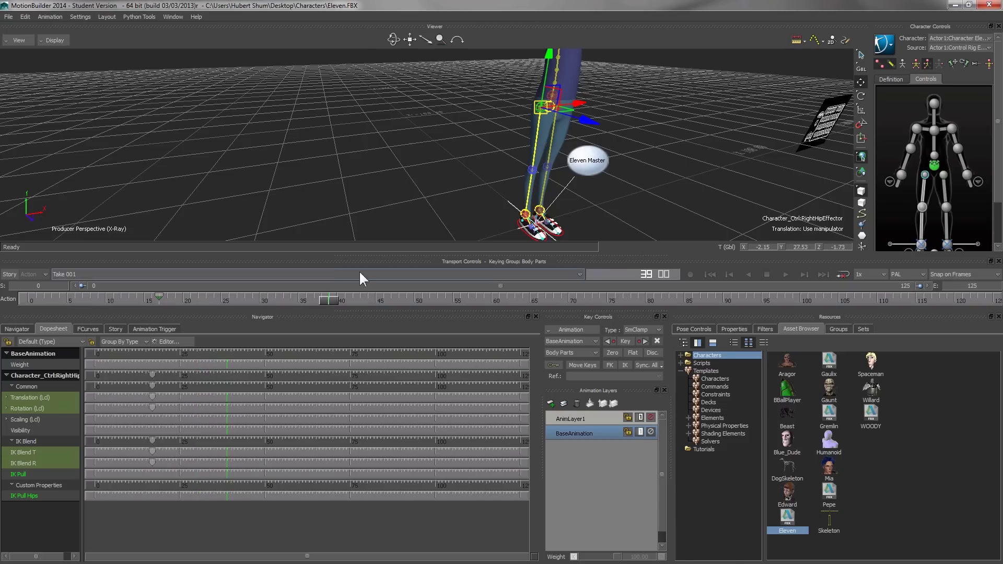
left_click(537, 107)
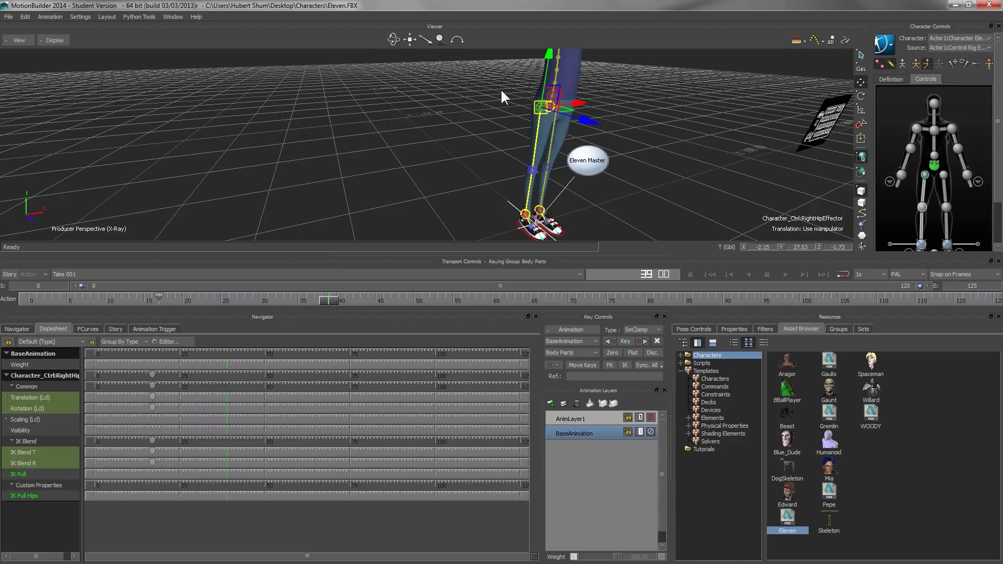
Rotate the right hip effector to lift the leg up and outward, keying it at frame 39.
key("e")
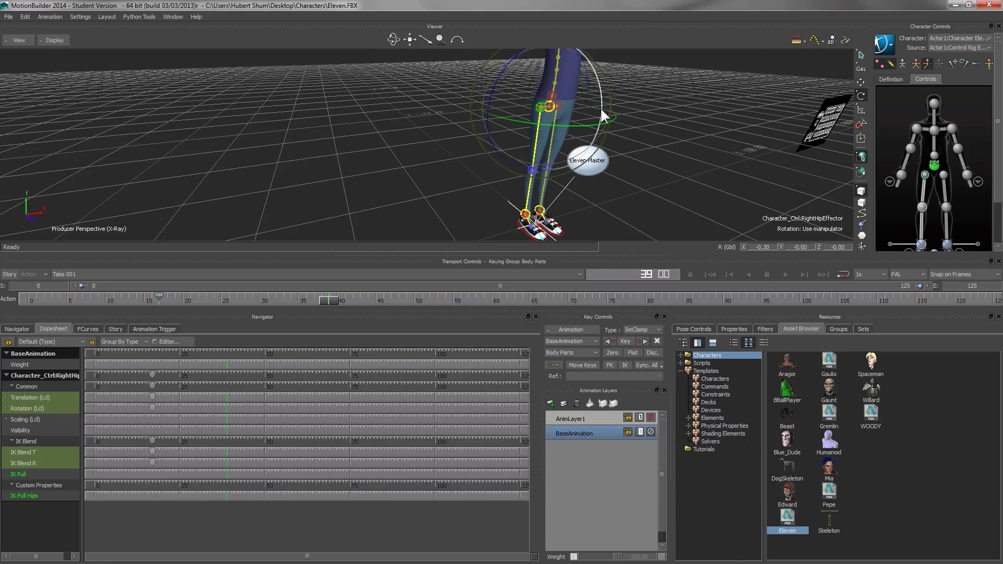
left_click_drag(599, 105, 593, 64)
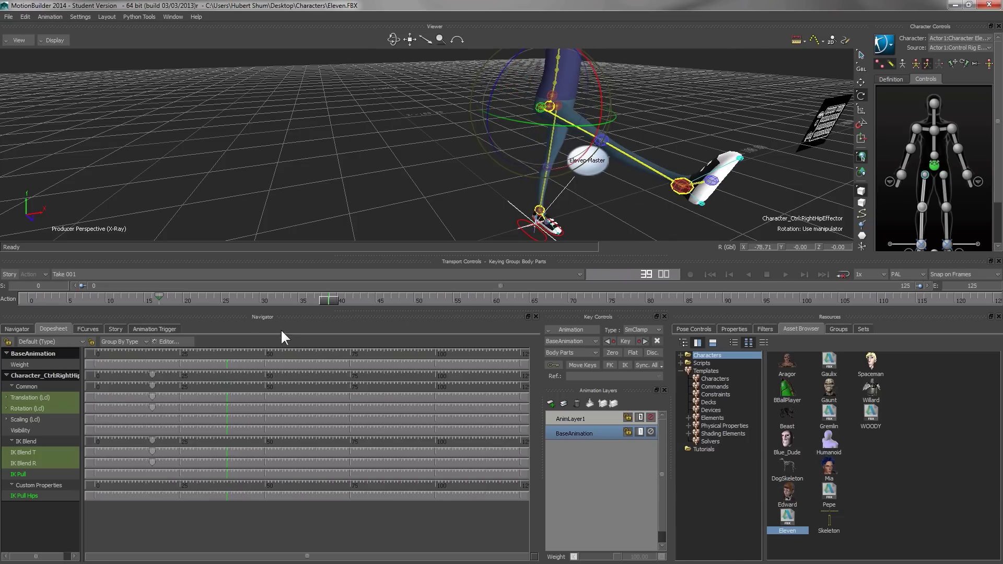
right_click(227, 363)
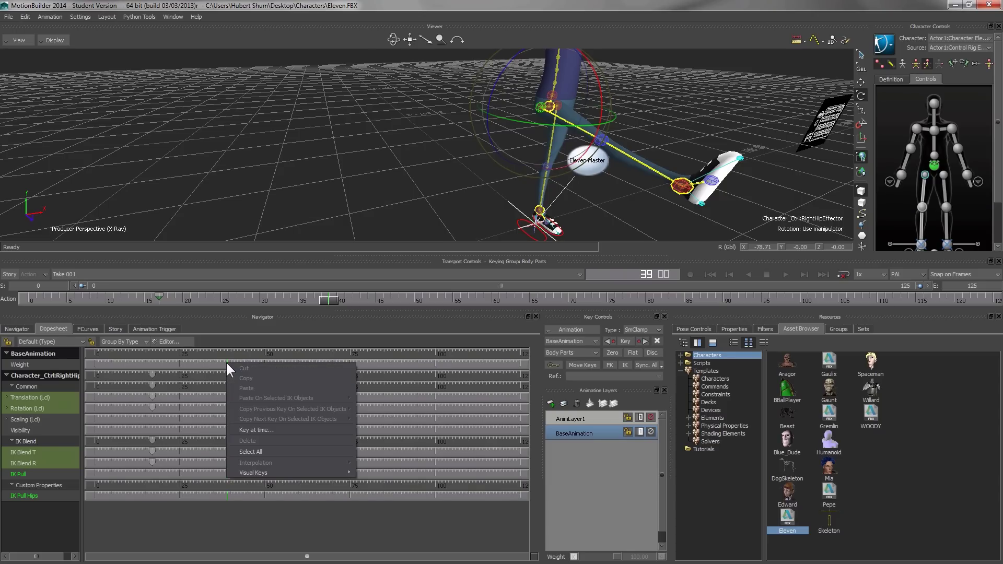
left_click(262, 432)
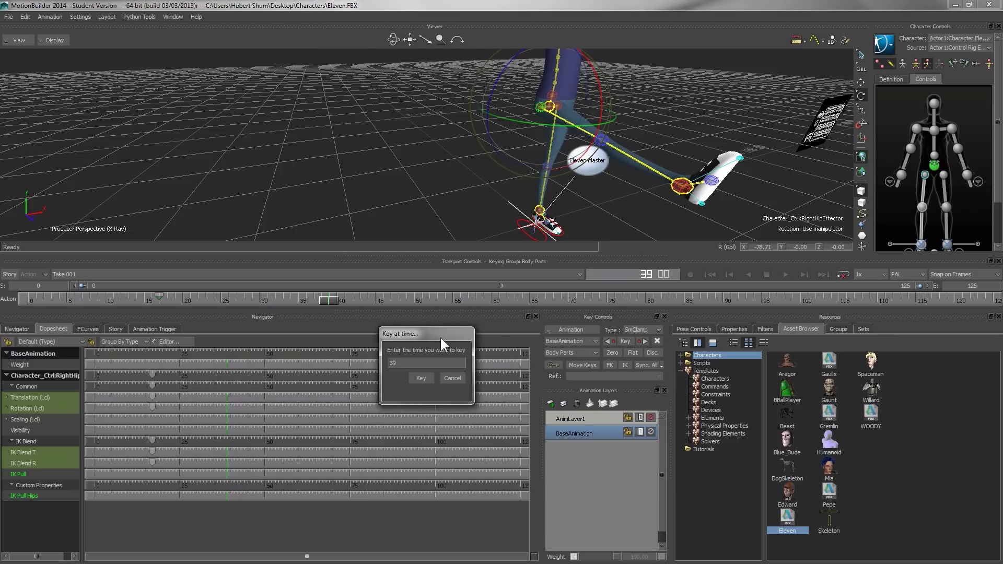
left_click(415, 379)
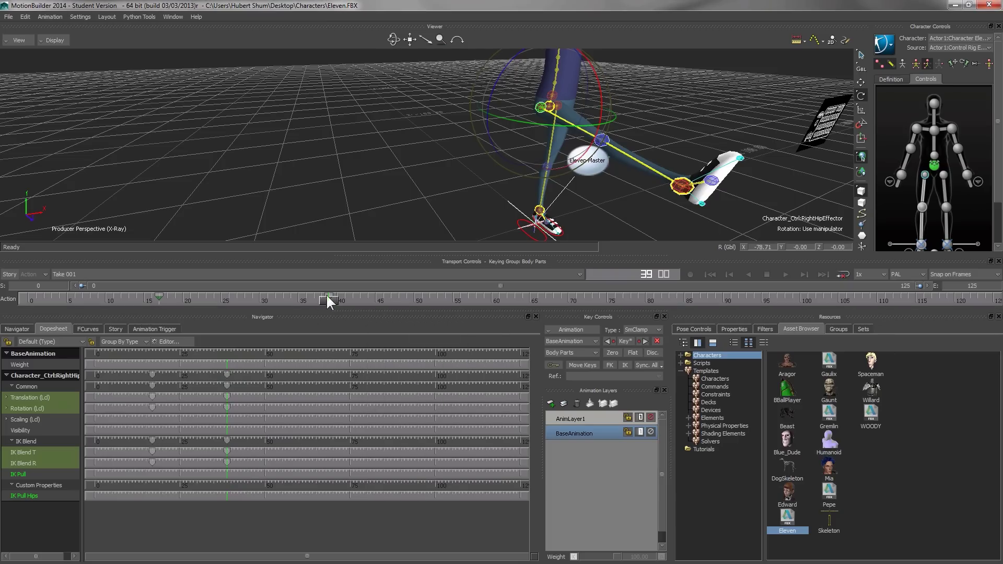
Dolly the camera back to show the whole body and scrub the leg motion up to frame 45.
left_click_drag(421, 40, 346, 266)
left_click_drag(327, 299, 375, 288)
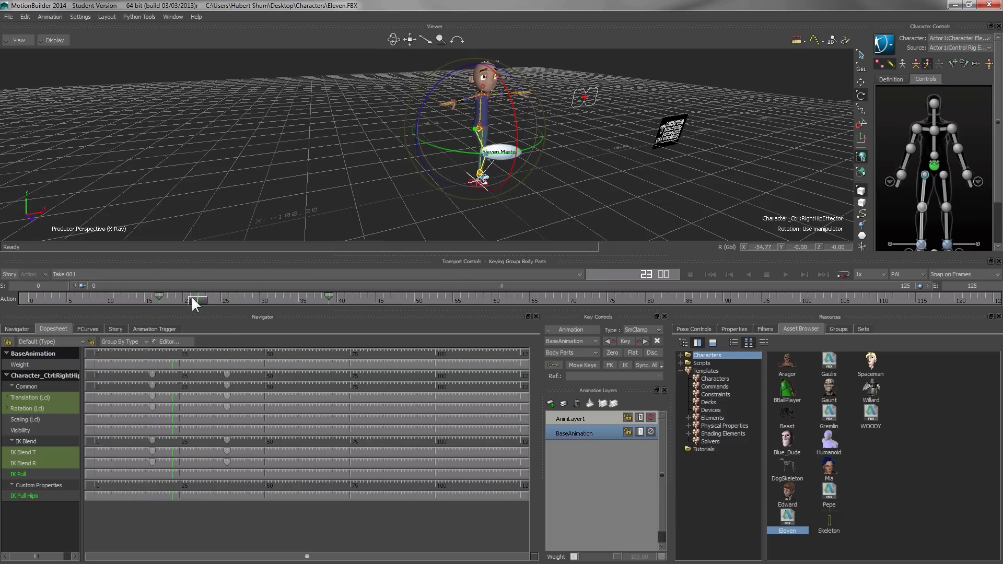
left_click_drag(191, 296, 375, 299)
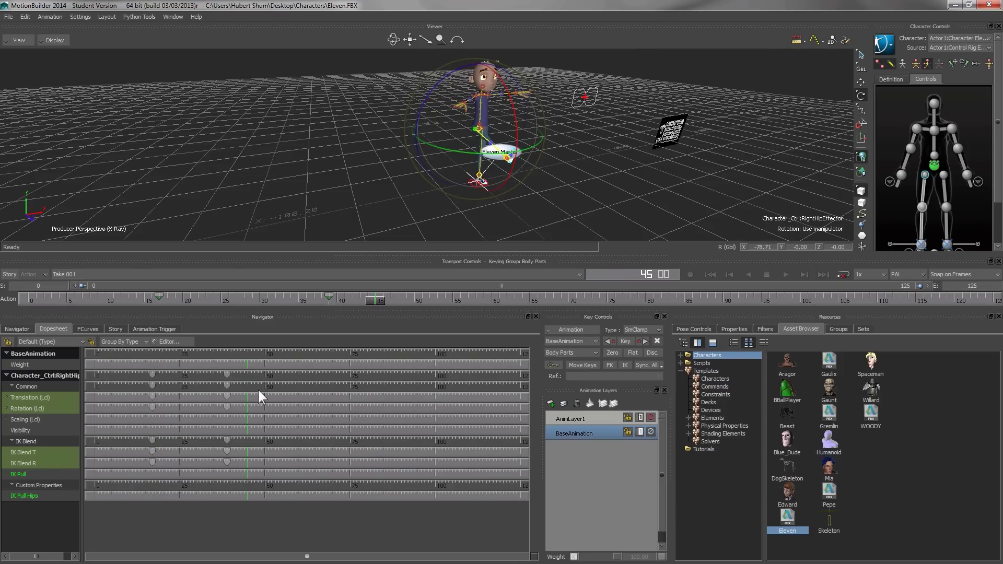
right_click(228, 407)
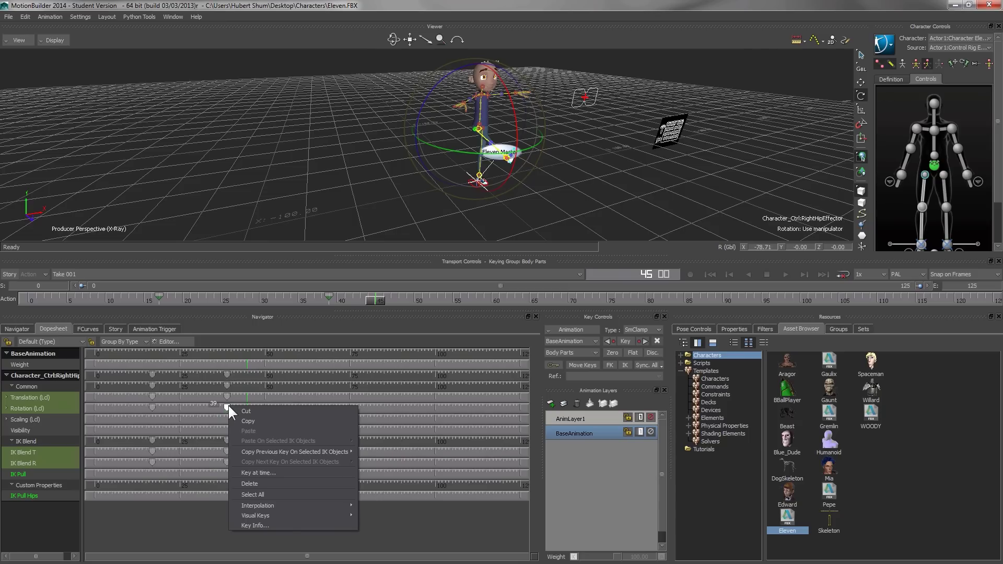
left_click(170, 532)
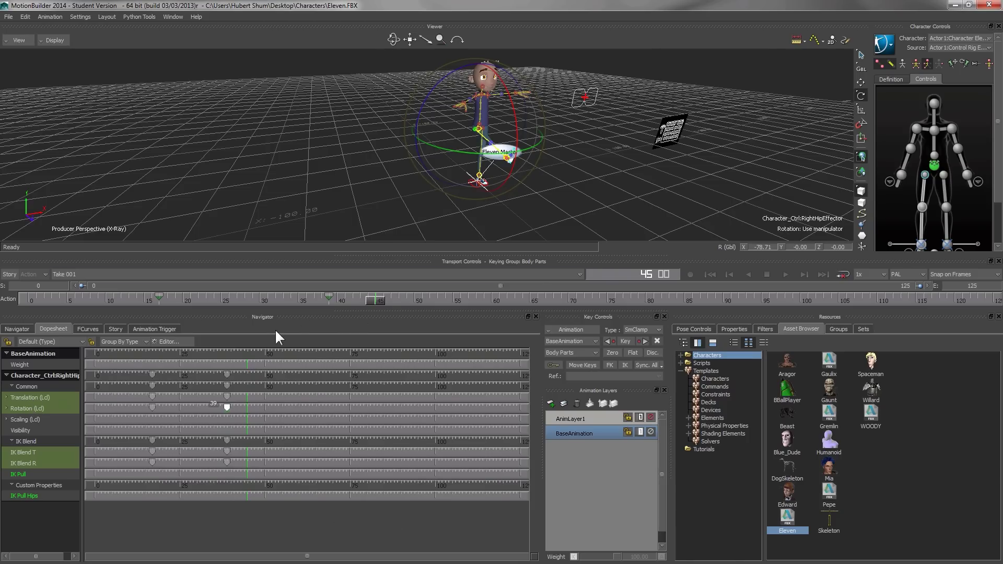
Select the right wrist, right elbow and left elbow effectors in turn, ending on the left wrist.
left_click(464, 103)
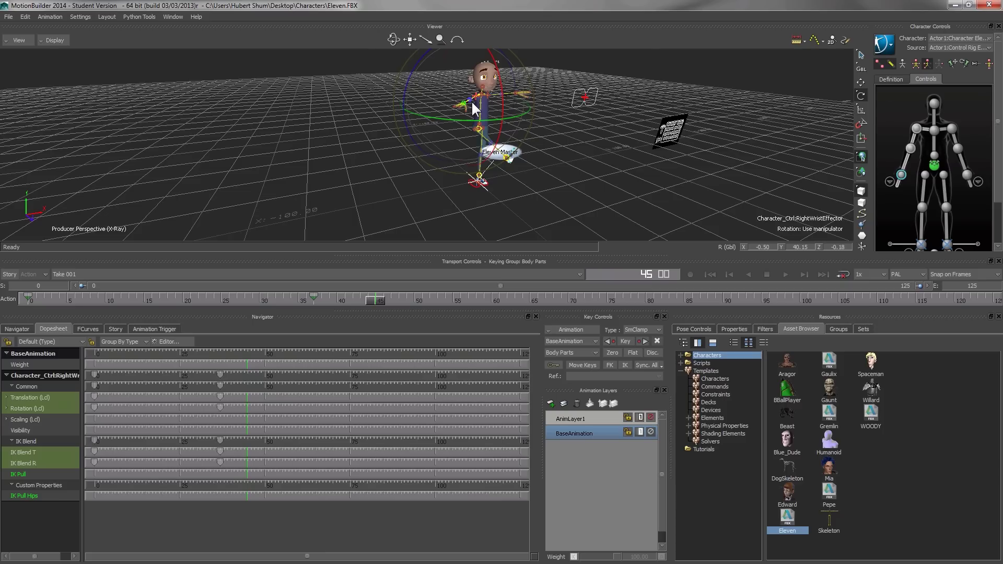
left_click(470, 100)
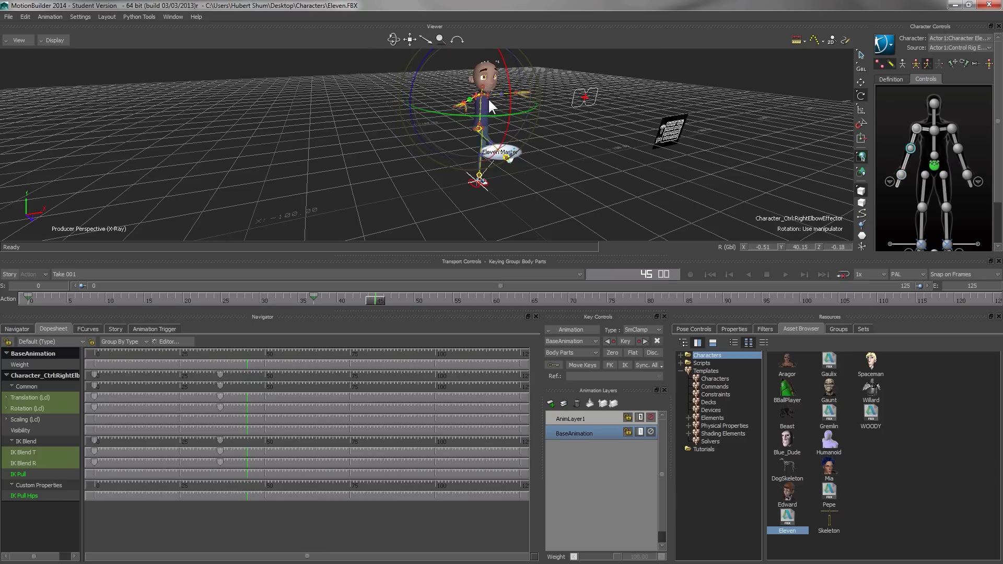
left_click(500, 93)
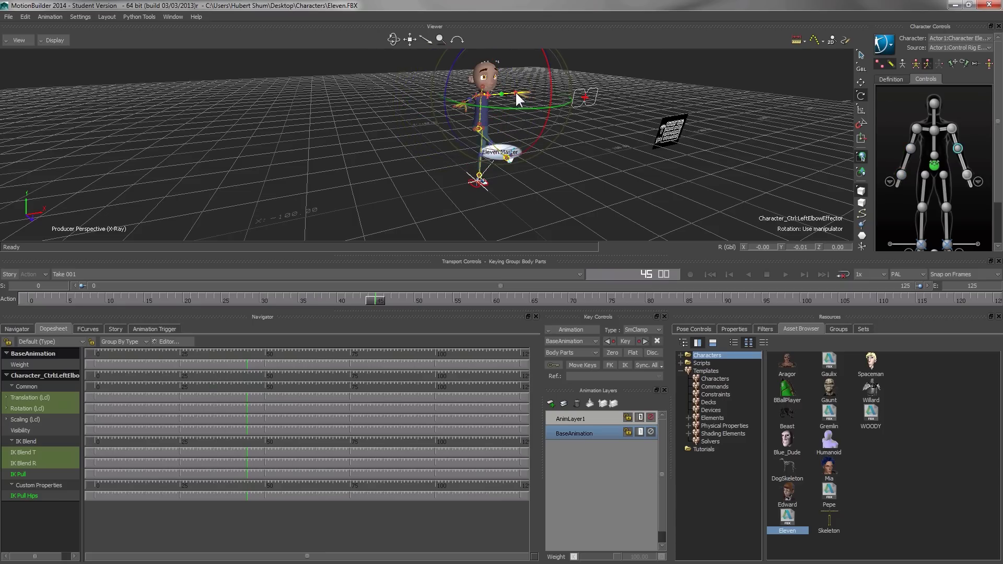
left_click(515, 94)
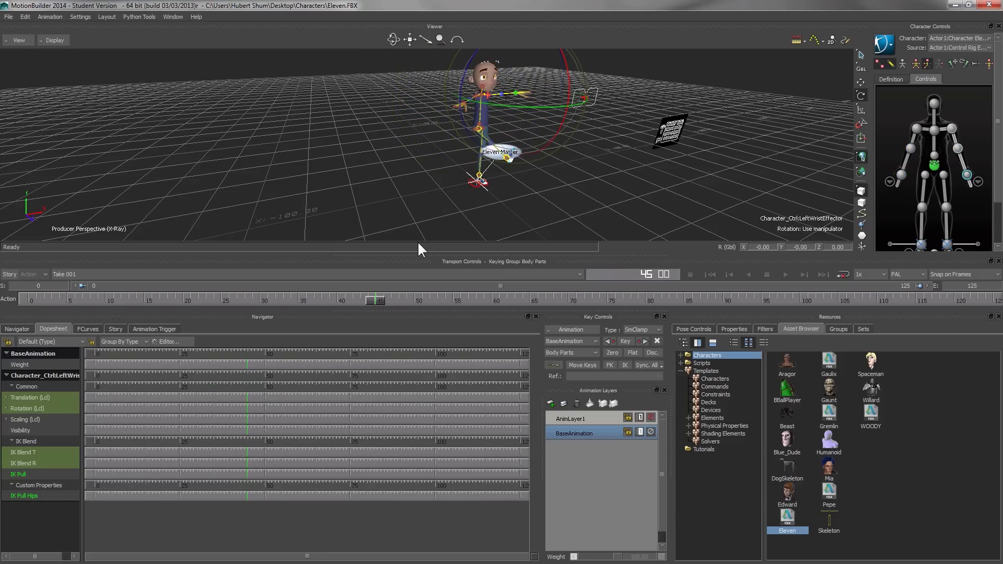
Set Key Controls to Full Body, key the pose at frame 45, and move to frame 79.
left_click(917, 59)
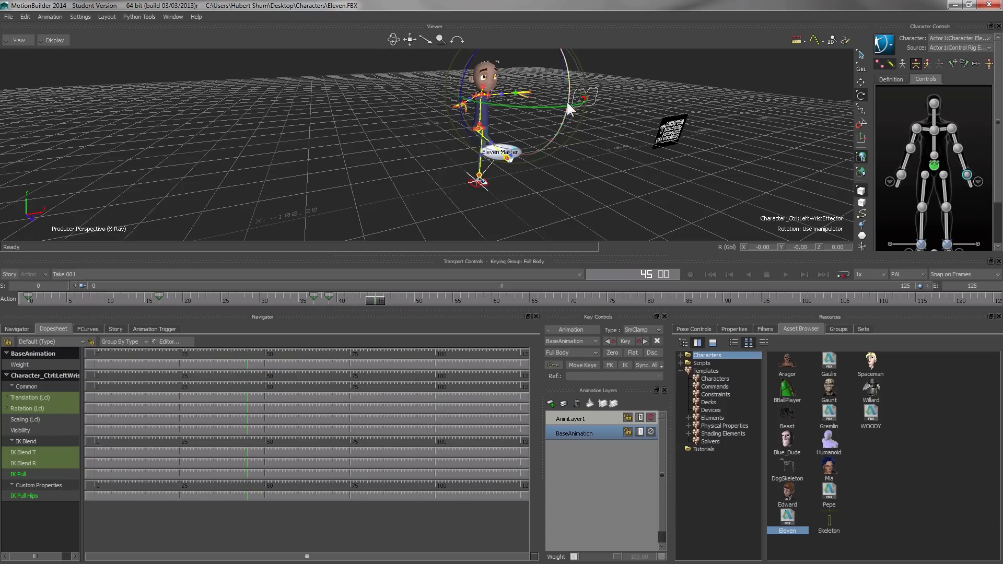
key("t")
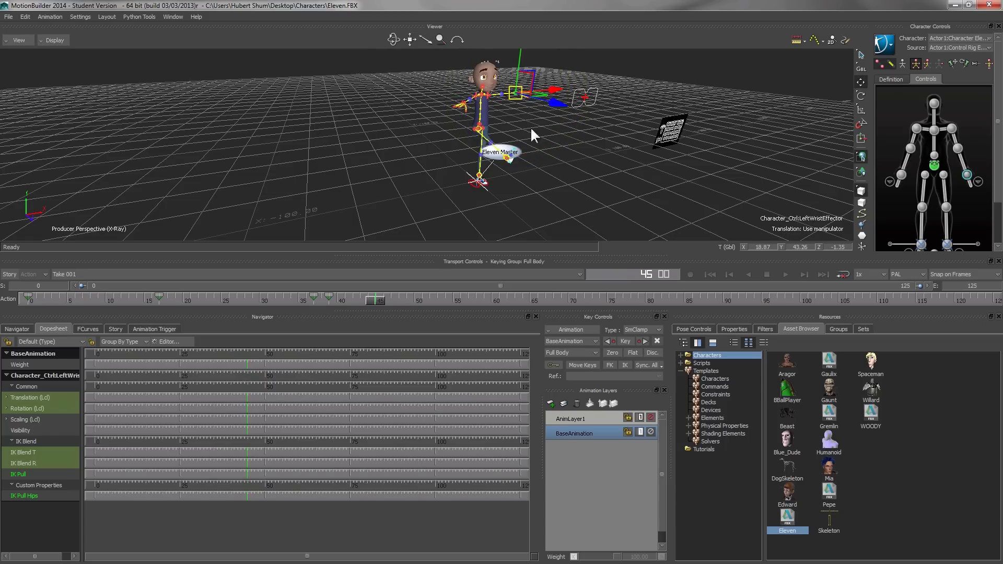
right_click(248, 363)
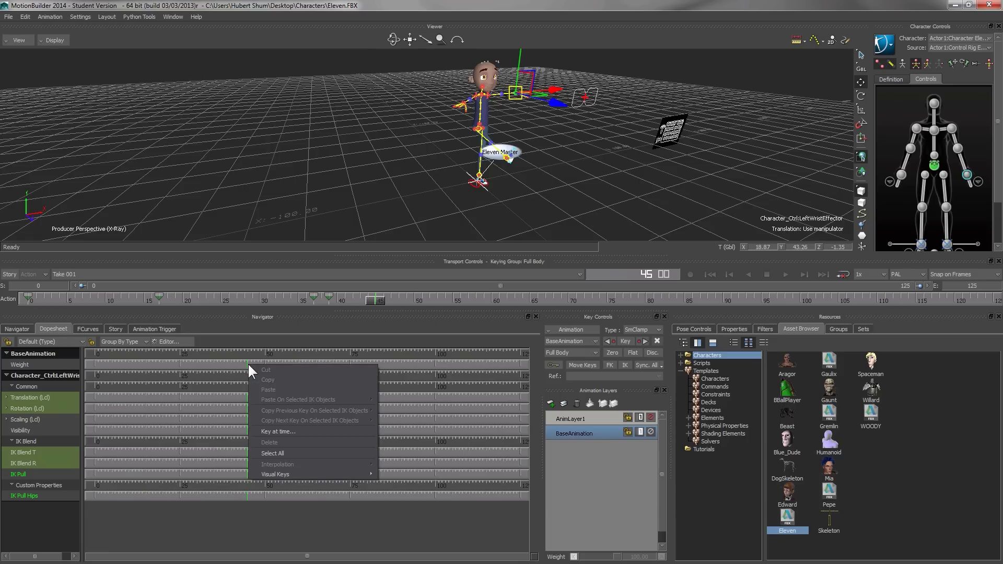
left_click(271, 432)
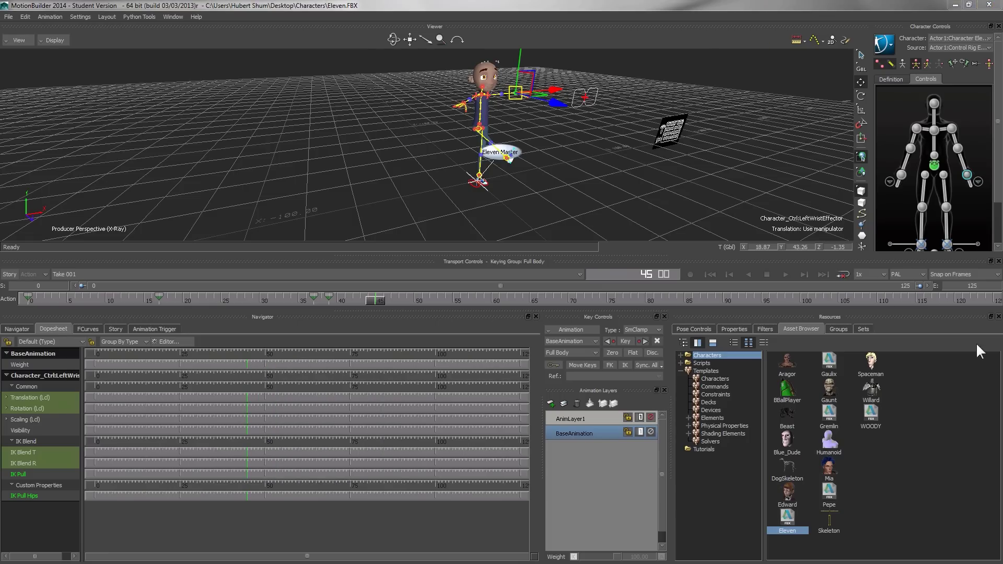
left_click(401, 374)
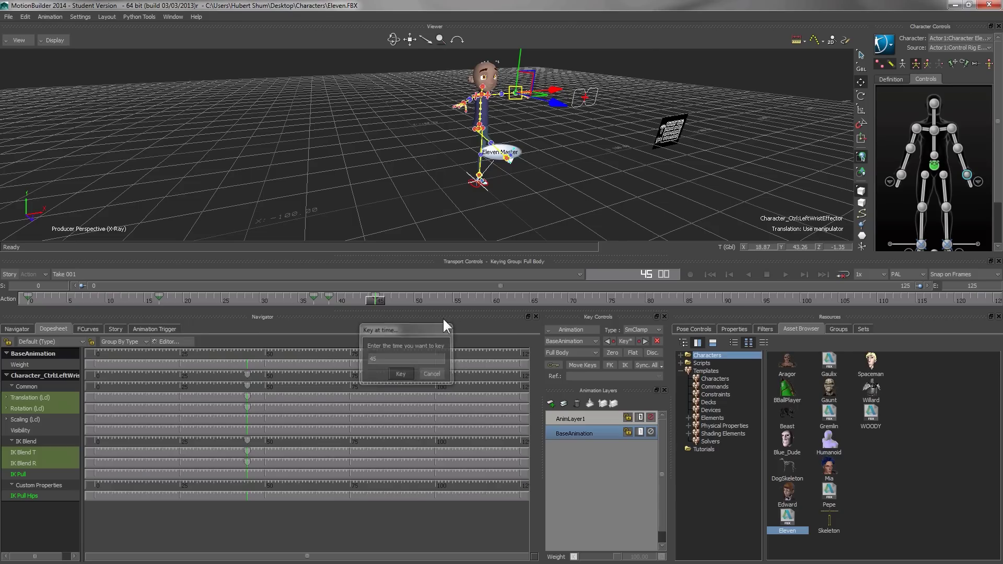
left_click_drag(372, 296, 634, 286)
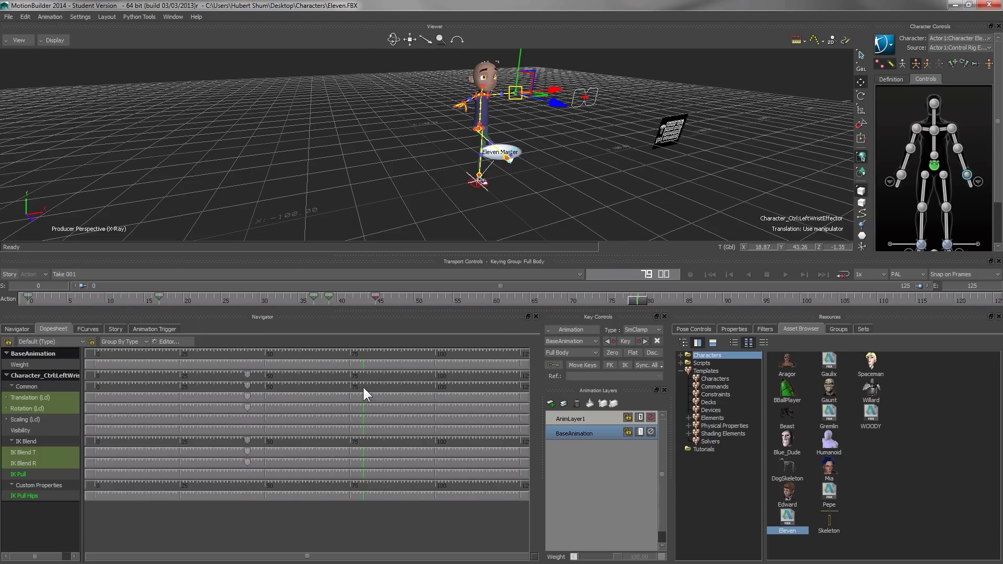
Drag the left wrist effector out and up so the body bends, then key it at frame 79.
left_click_drag(558, 86, 570, 125)
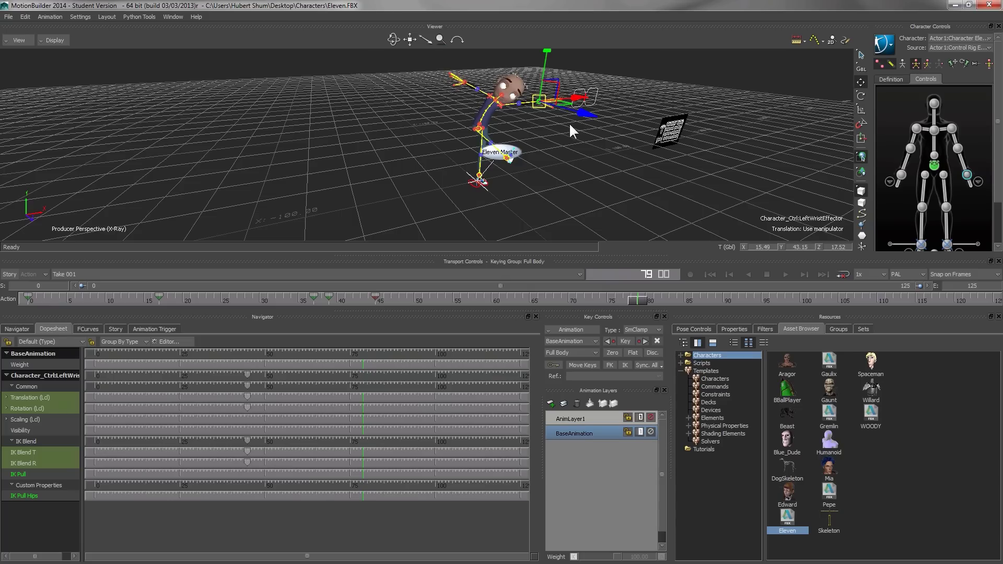
right_click(363, 364)
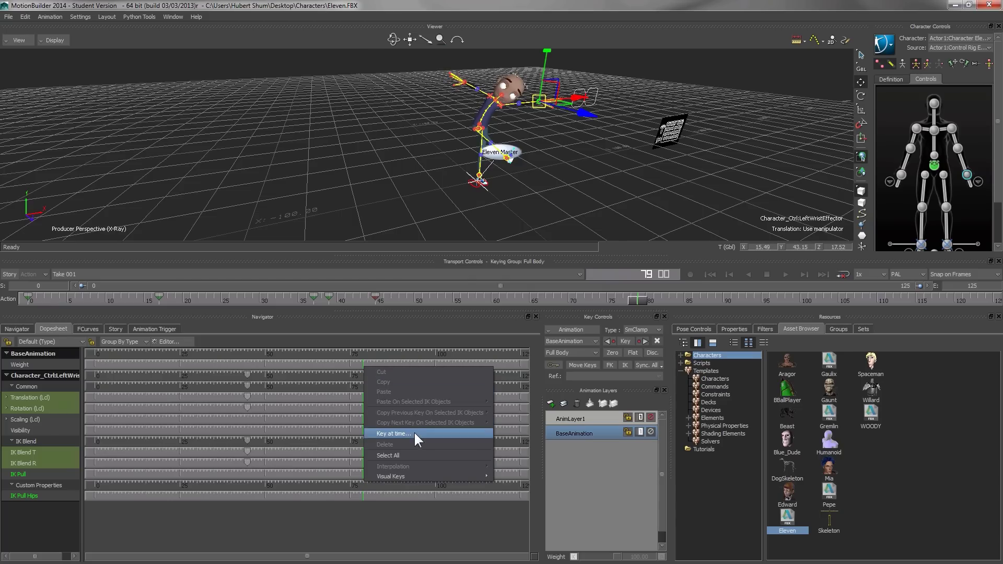
left_click(413, 433)
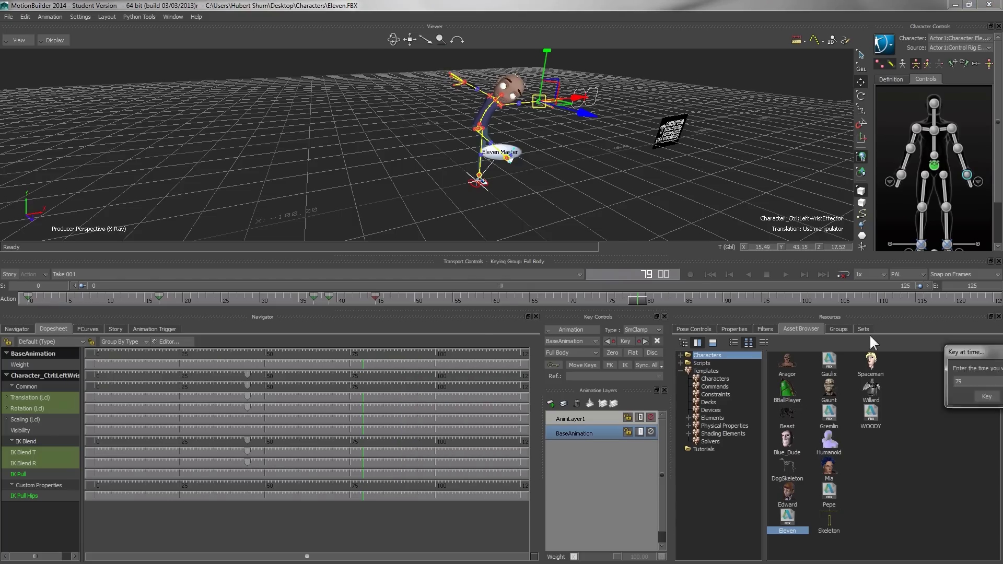
left_click(363, 349)
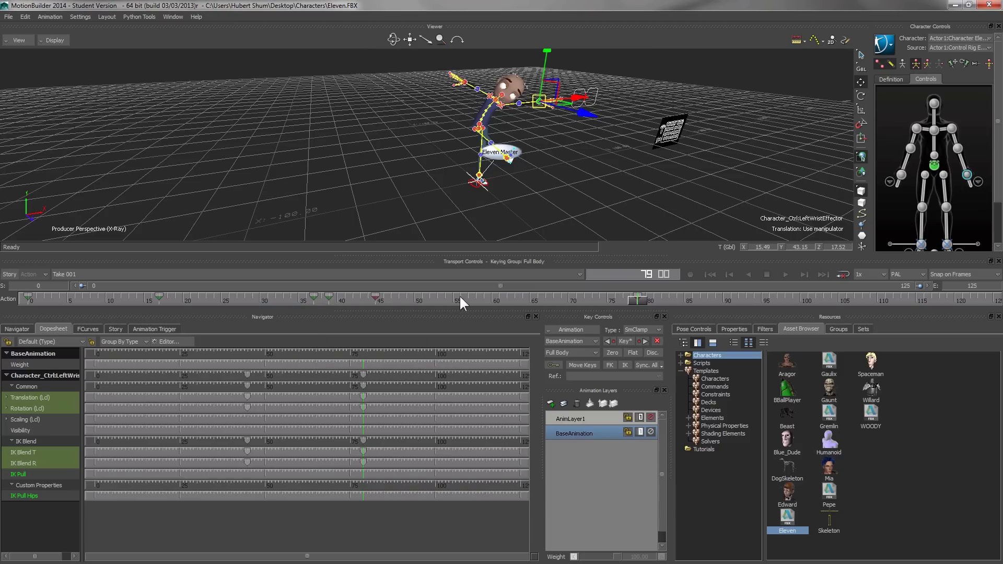